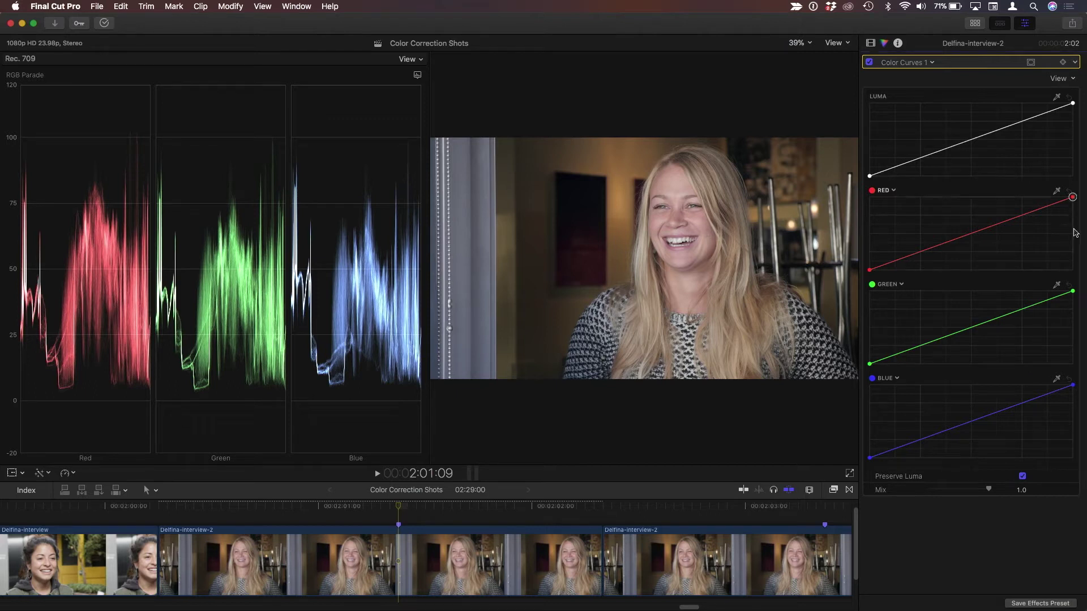
Drag the top-right points of the Red and Blue curves down to the bottom.
left_click_drag(1074, 200, 1079, 308)
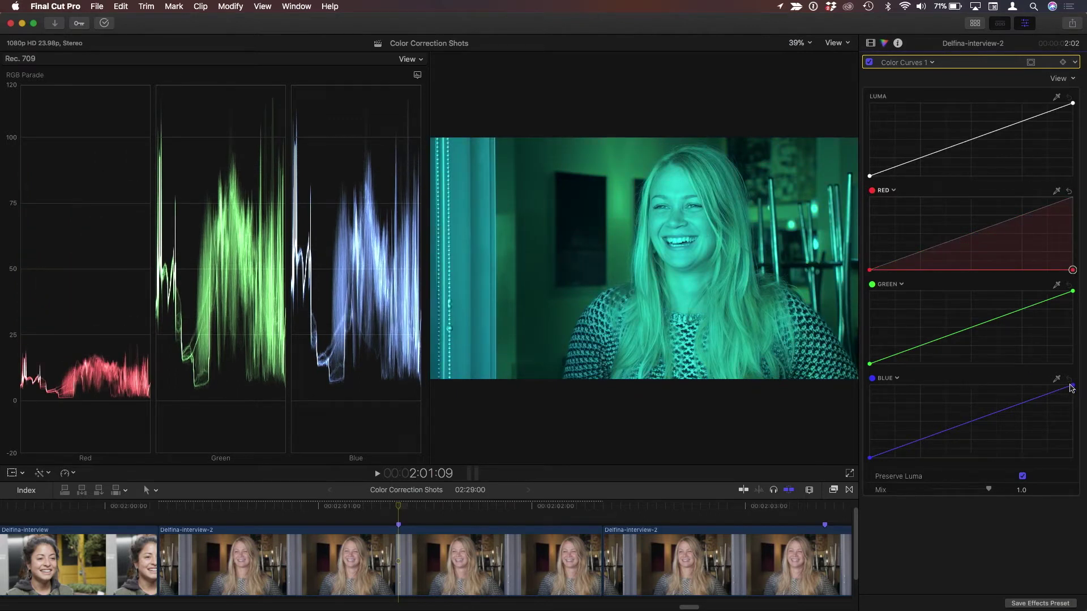
left_click_drag(1071, 388, 1084, 497)
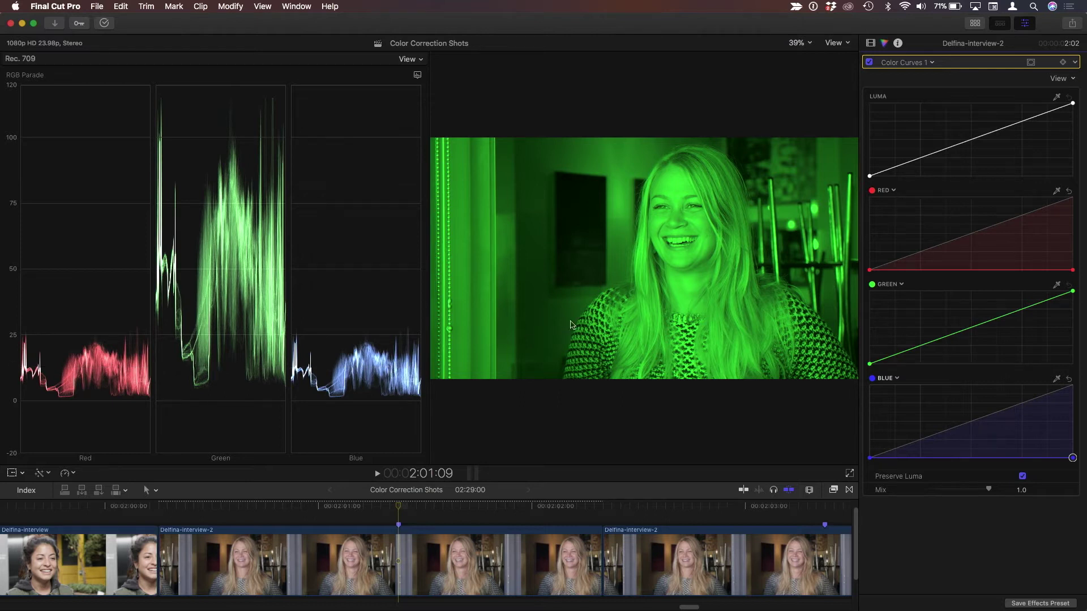
Switch the scope to a Luma waveform and restore the Red and Blue curves to full diagonals.
left_click(417, 75)
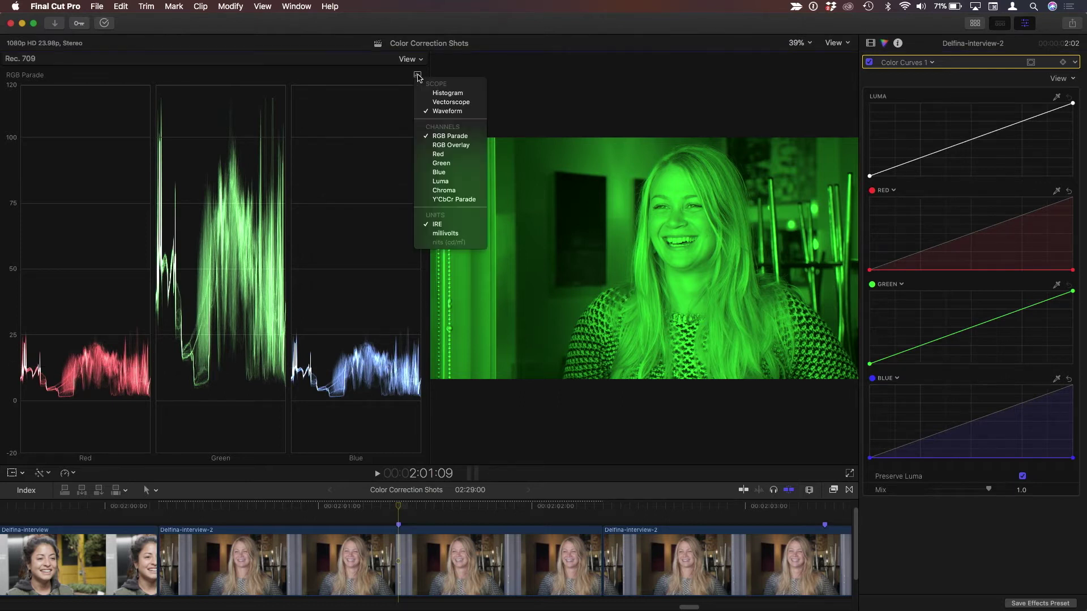
left_click(454, 182)
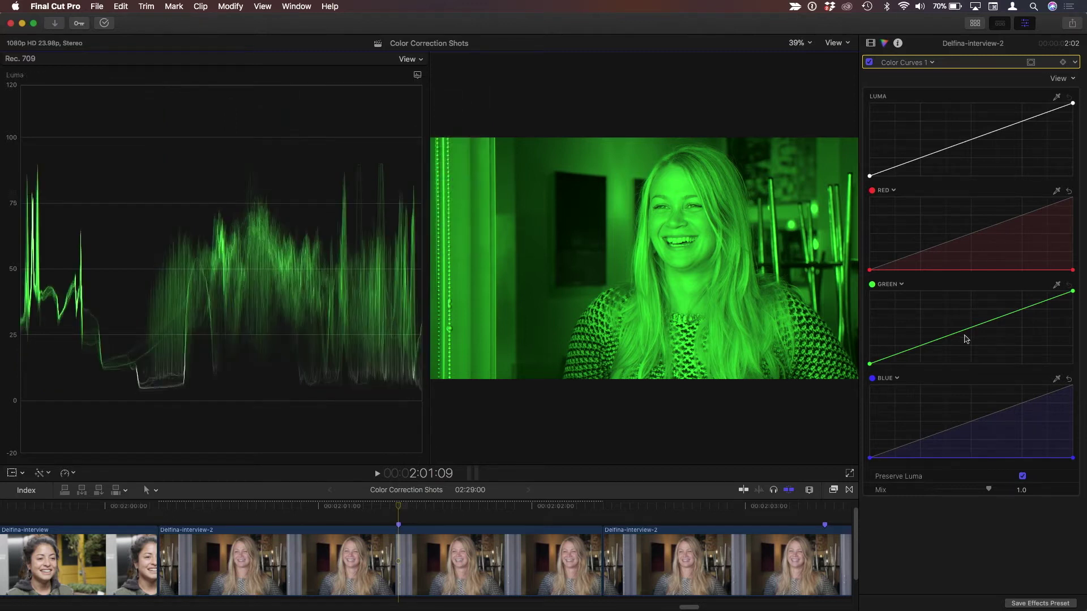
left_click_drag(1073, 458, 1080, 385)
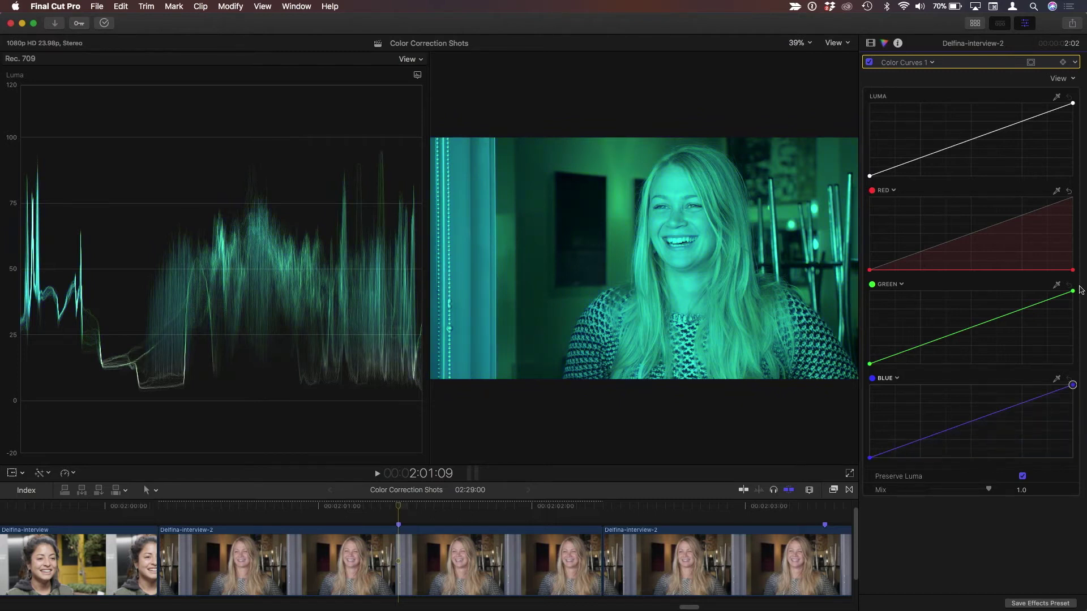
left_click_drag(1075, 272, 1072, 197)
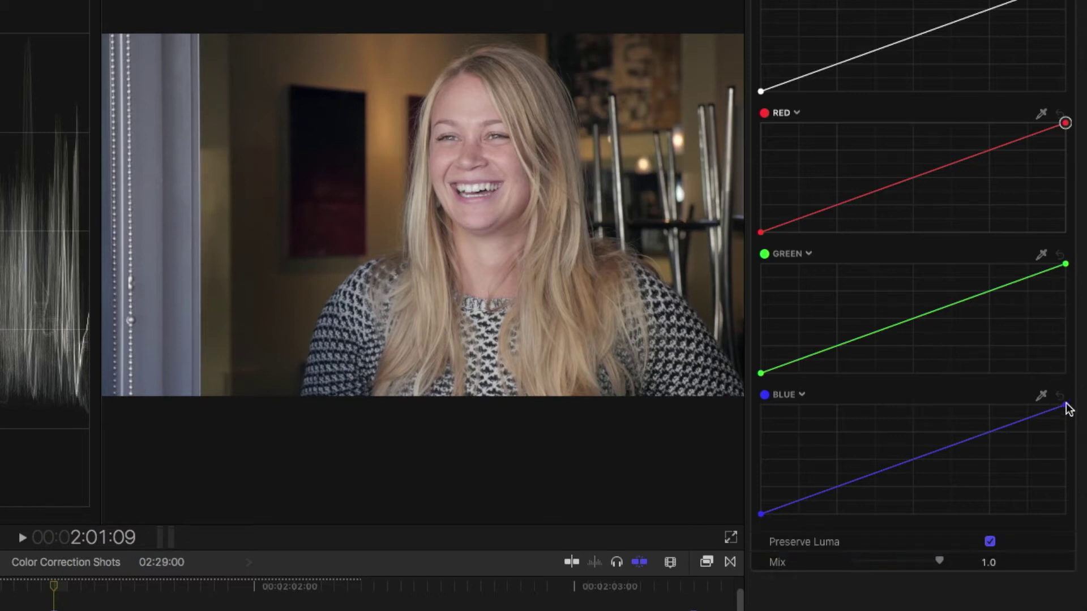
left_click_drag(1064, 405, 1078, 374)
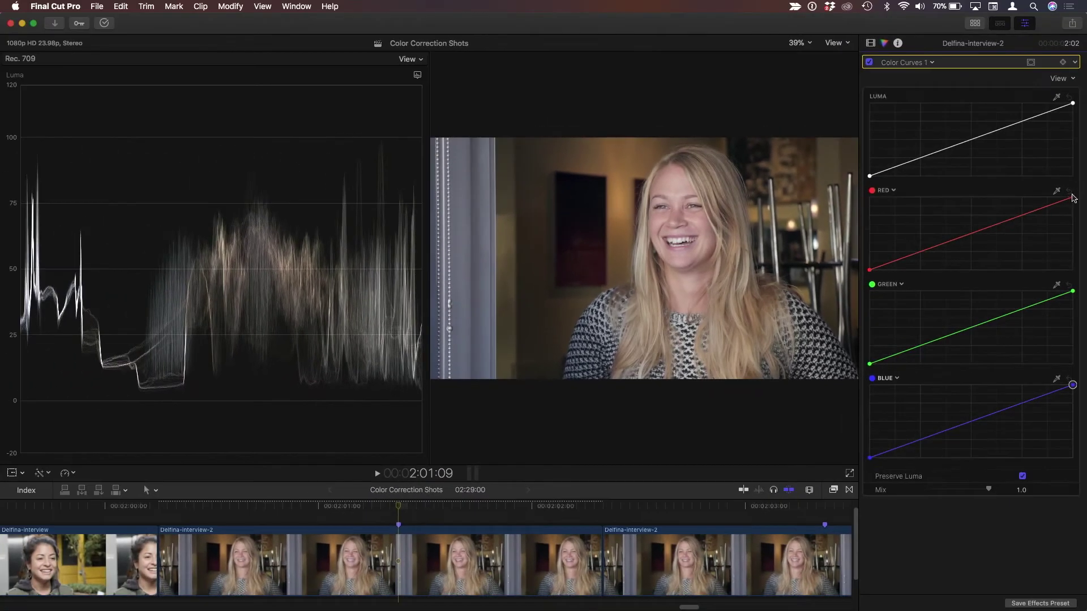
mouse_move(1072, 198)
left_mouse_down()
mouse_move(1073, 266)
mouse_move(1072, 198)
left_mouse_up()
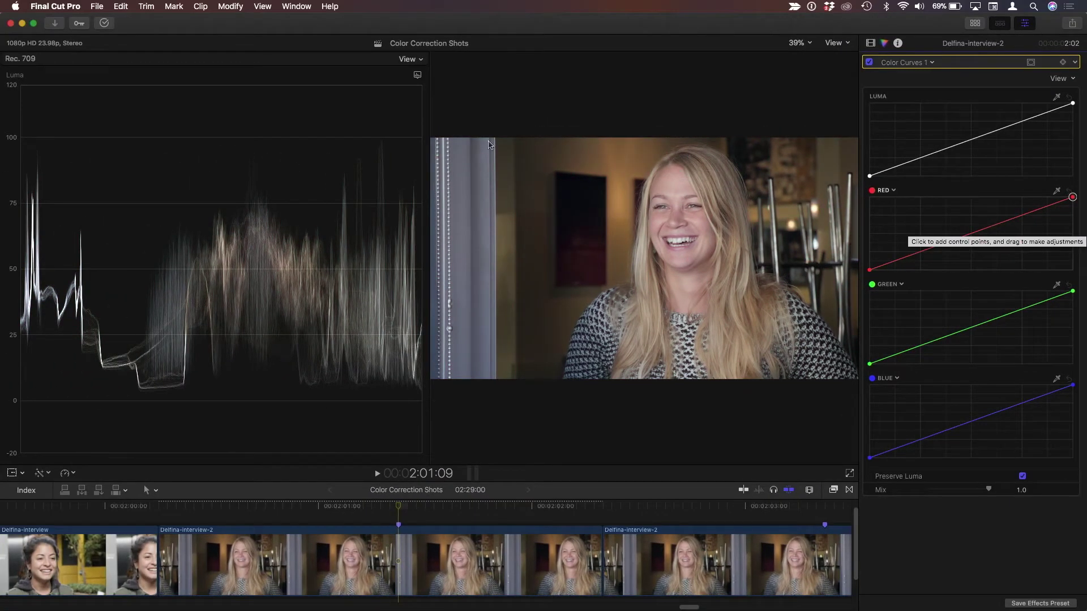
Switch the scope to RGB Parade and pull the Red and Blue curve endpoints to the bottom.
left_click(418, 75)
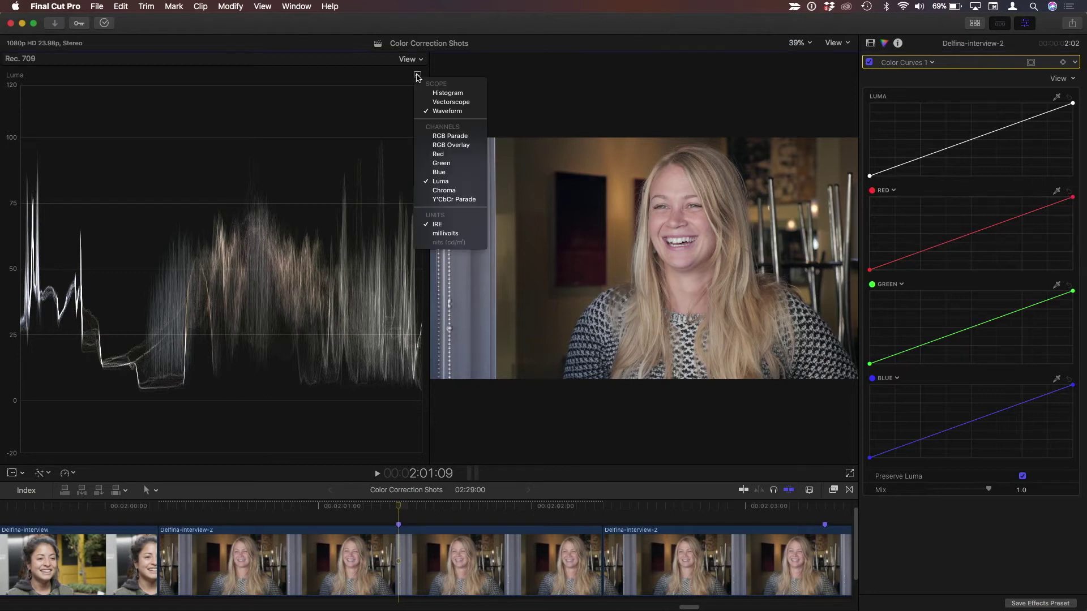
left_click(440, 139)
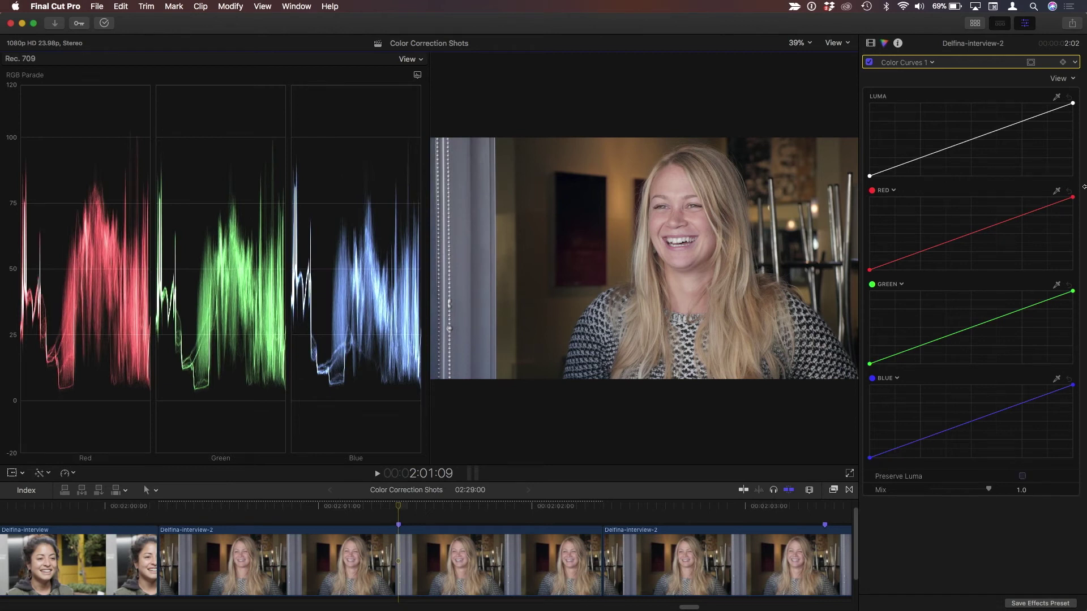
left_click_drag(1073, 199, 1072, 269)
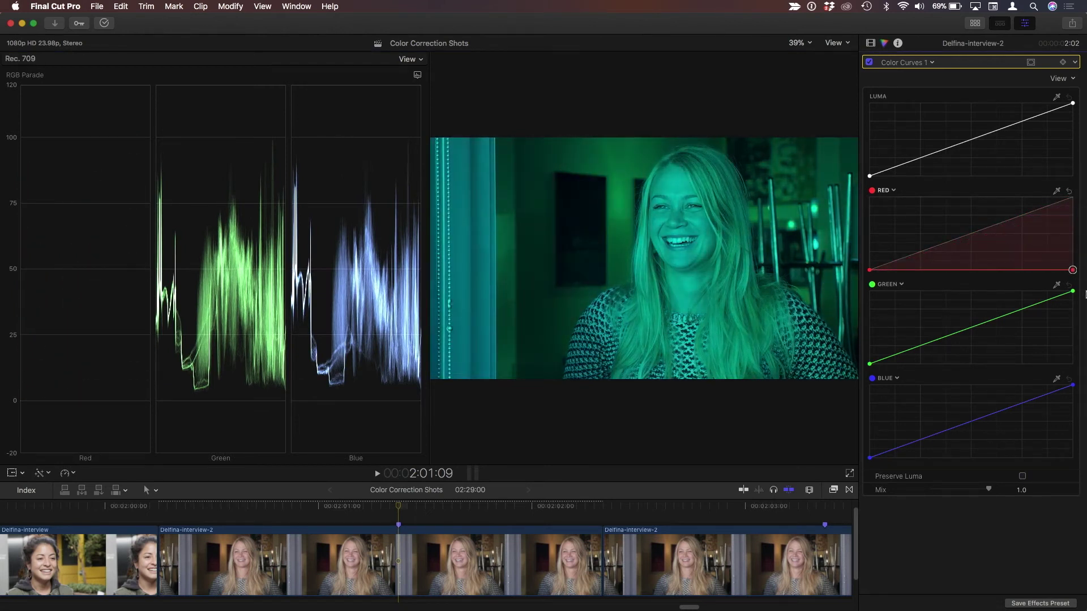
left_click_drag(1073, 387, 1072, 458)
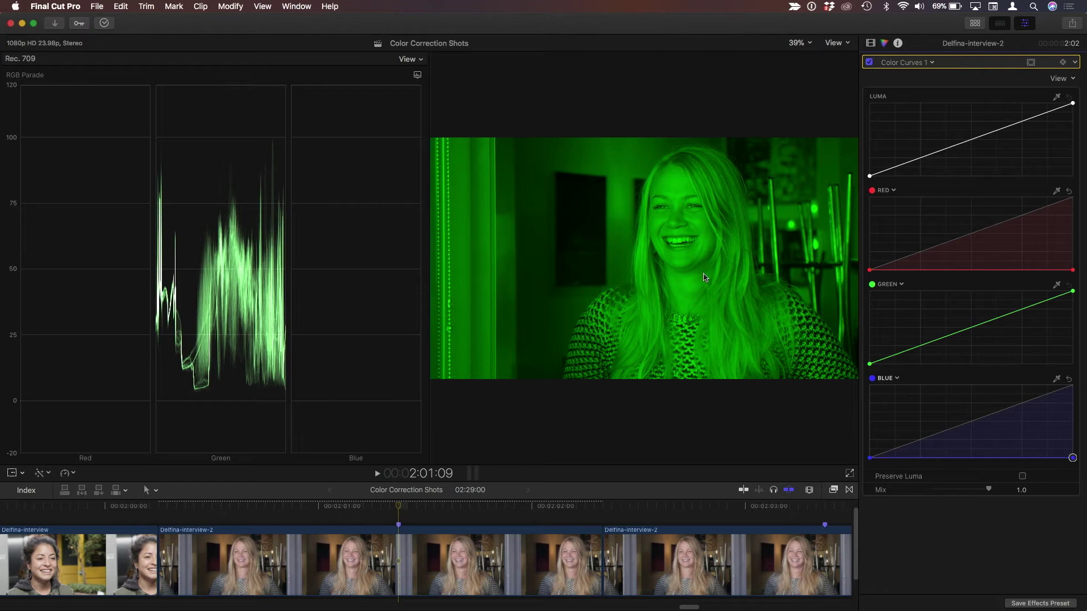
left_click(928, 64)
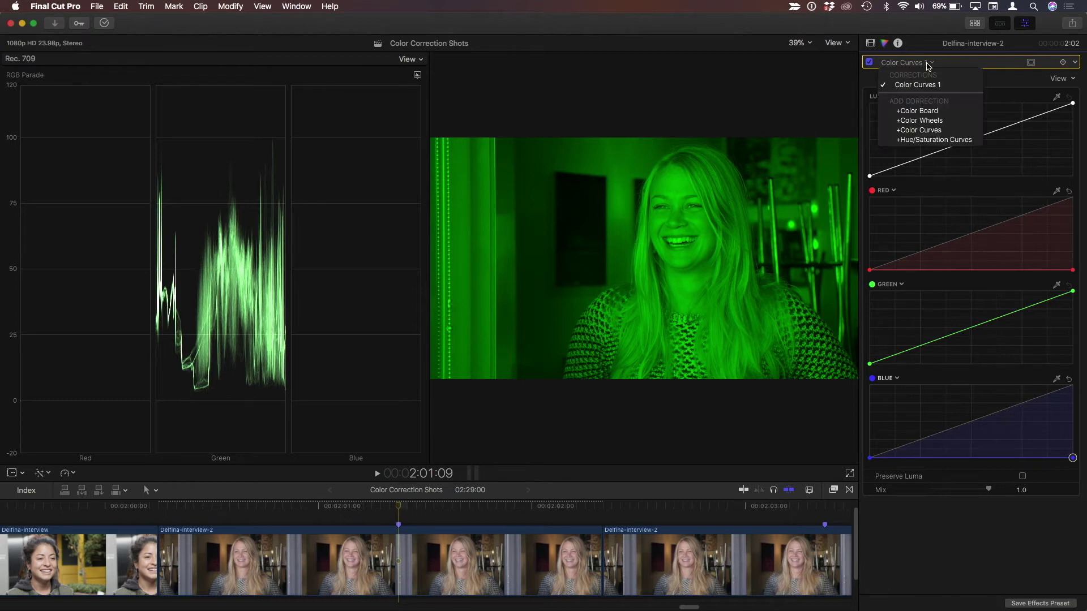
Add a Color Wheels correction, return its Master saturation to neutral, and switch it off.
left_click(946, 125)
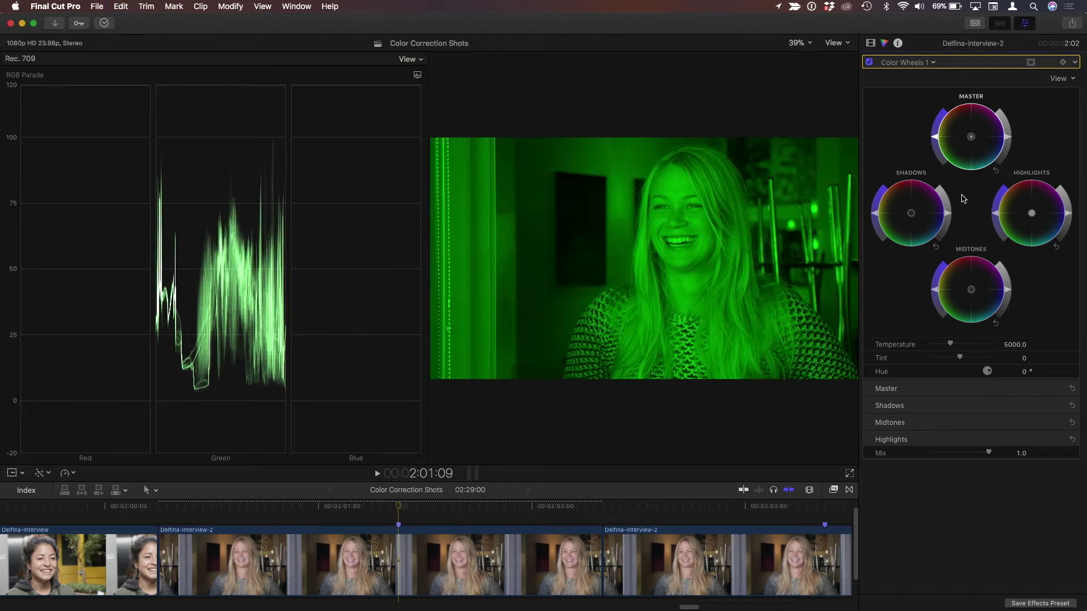
left_click_drag(935, 140, 960, 180)
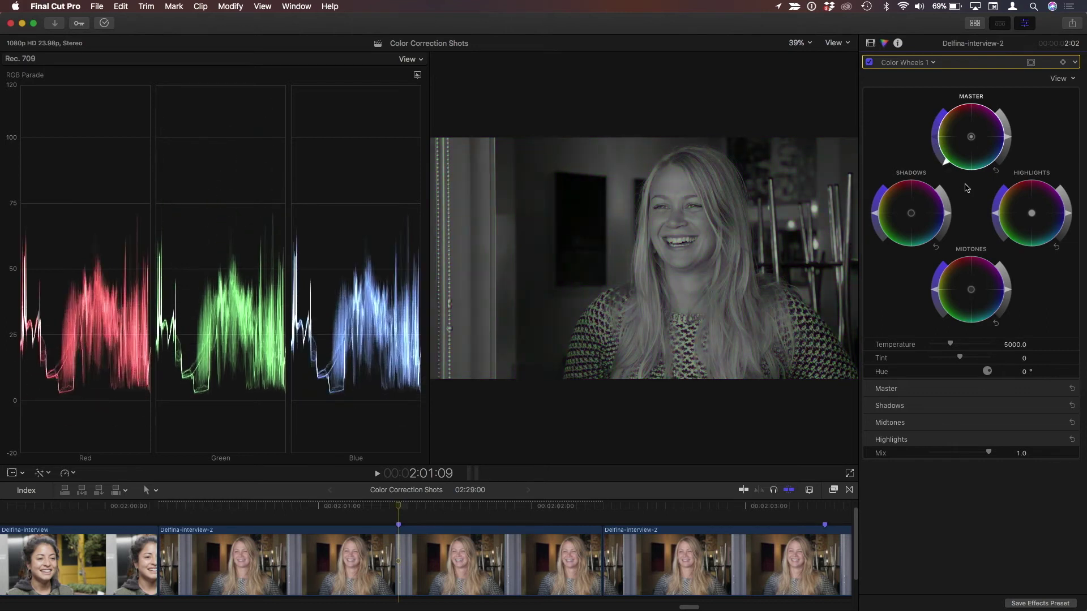
left_click_drag(965, 188, 949, 137)
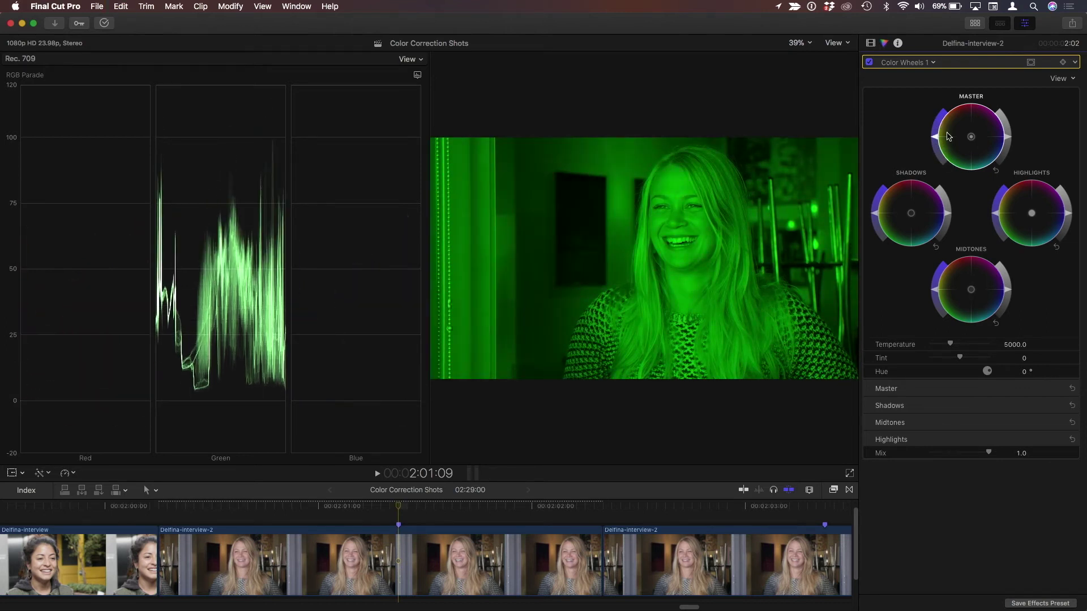
left_click(869, 62)
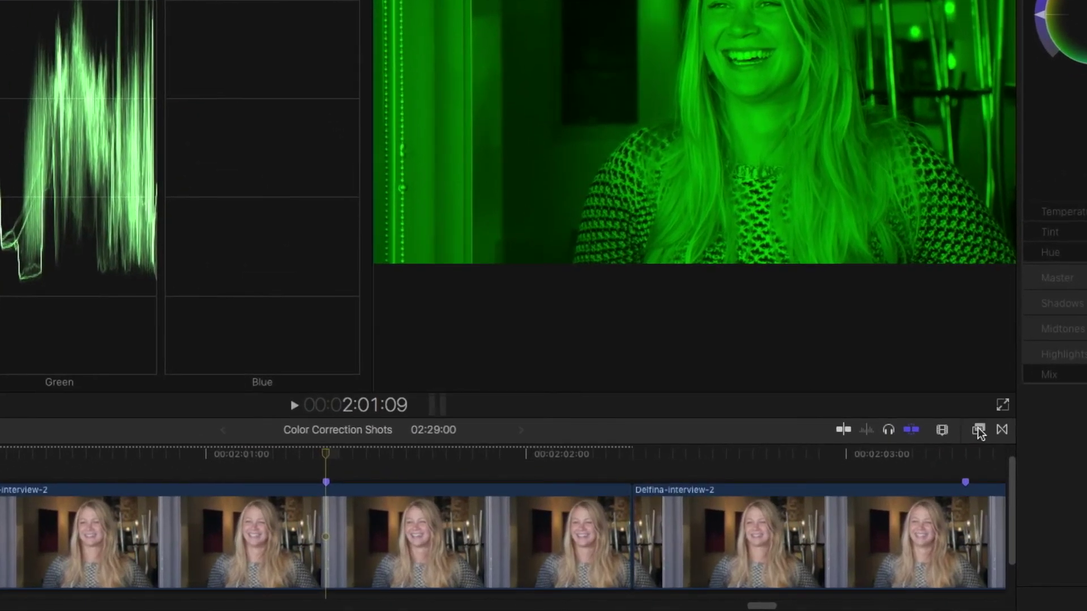
Apply the Hue/Saturation effect from the Effects browser to the interview clip.
left_click(966, 435)
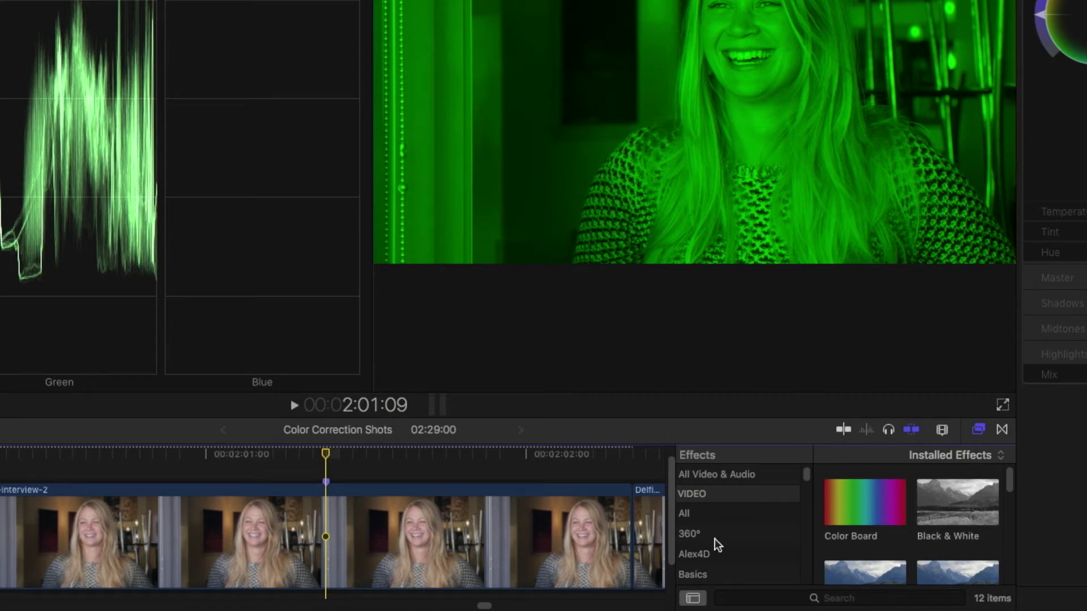
scroll(830, 534, "down", 5)
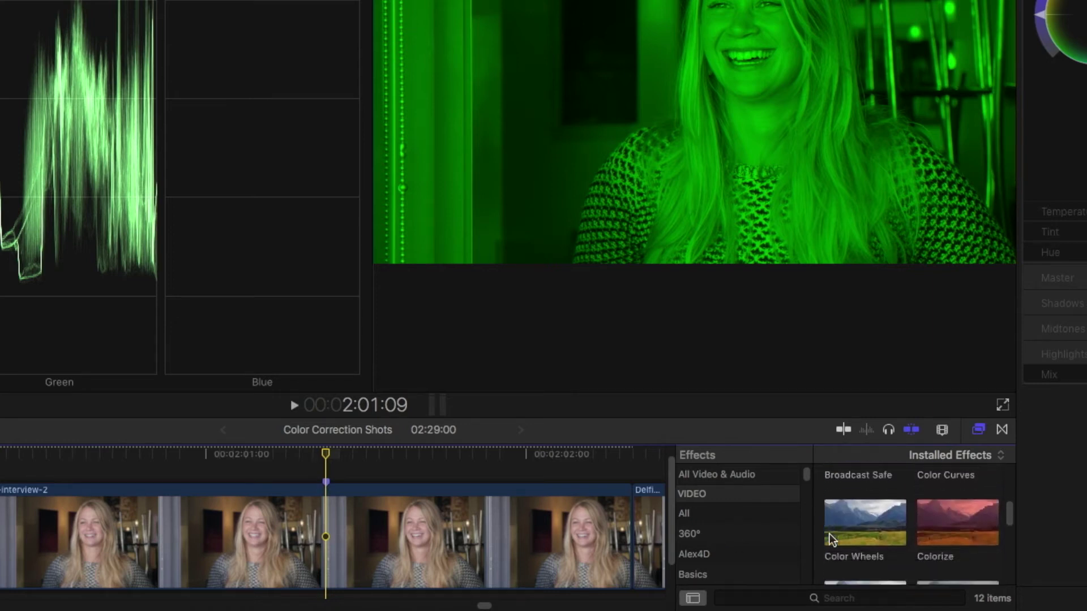
scroll(829, 534, "down", 5)
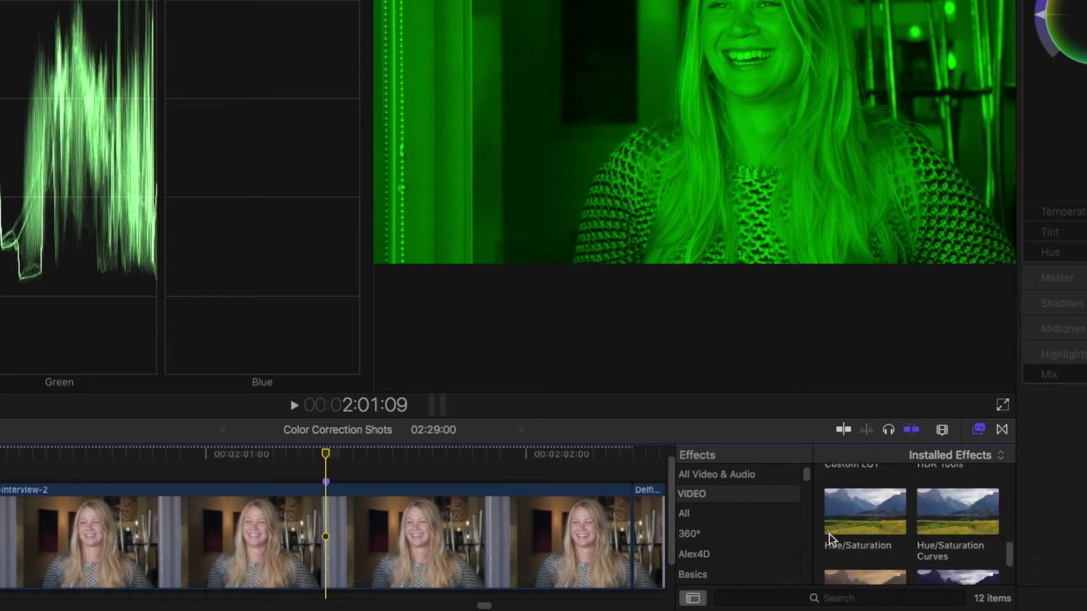
left_click_drag(872, 517, 498, 529)
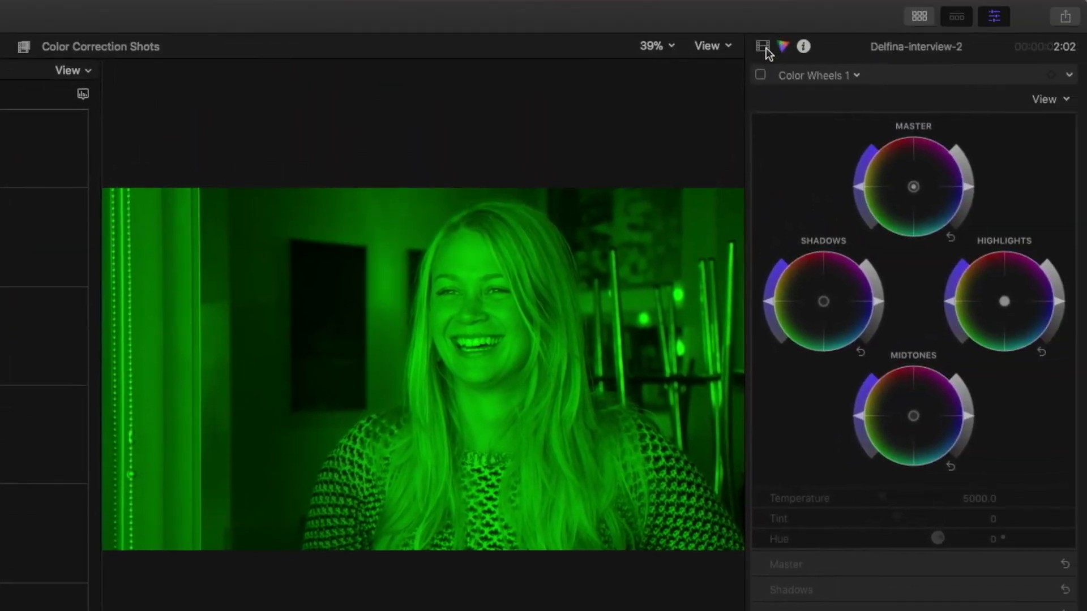
Set the Hue/Saturation effect's Saturation to -1.0 in the Video inspector.
left_click(764, 47)
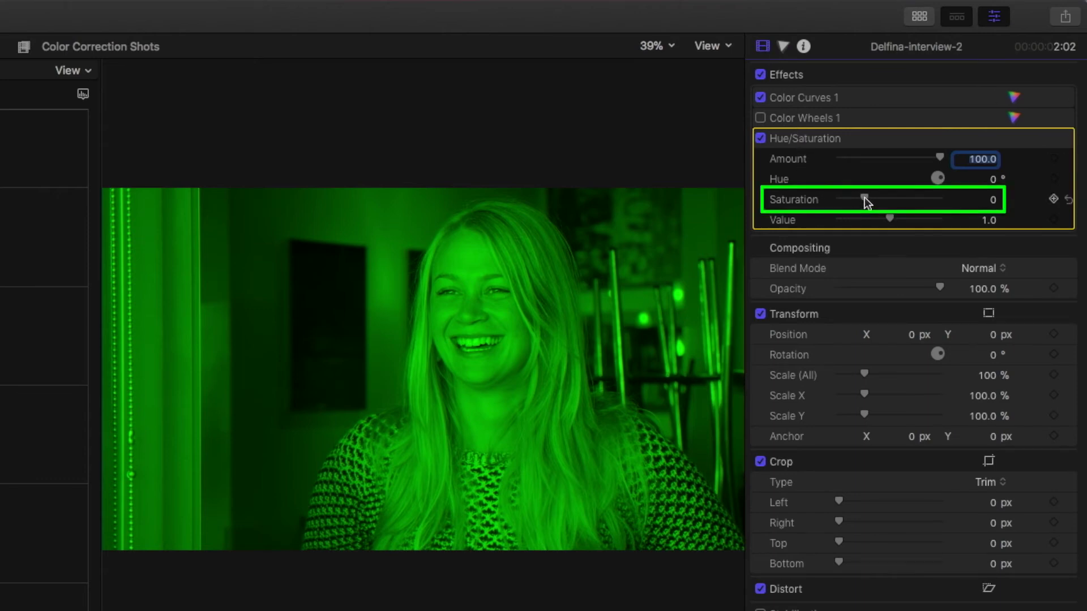
left_click_drag(864, 197, 826, 203)
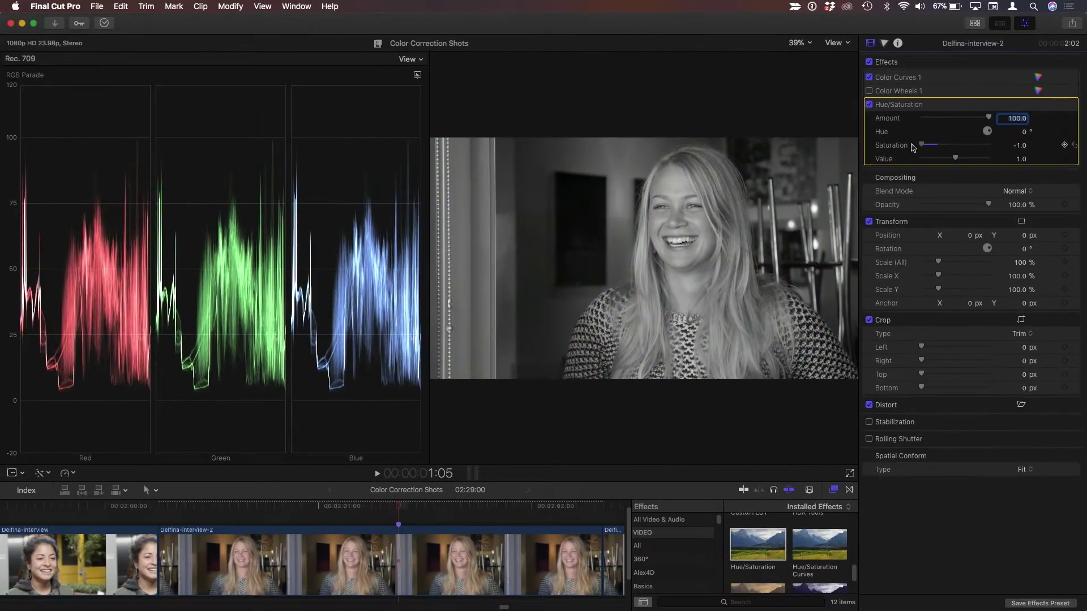
mouse_move(919, 145)
left_mouse_down()
mouse_move(942, 146)
mouse_move(918, 146)
left_mouse_up()
Reopen Color Curves 1 and adjust the Red and Blue curve endpoints.
double_click(900, 80)
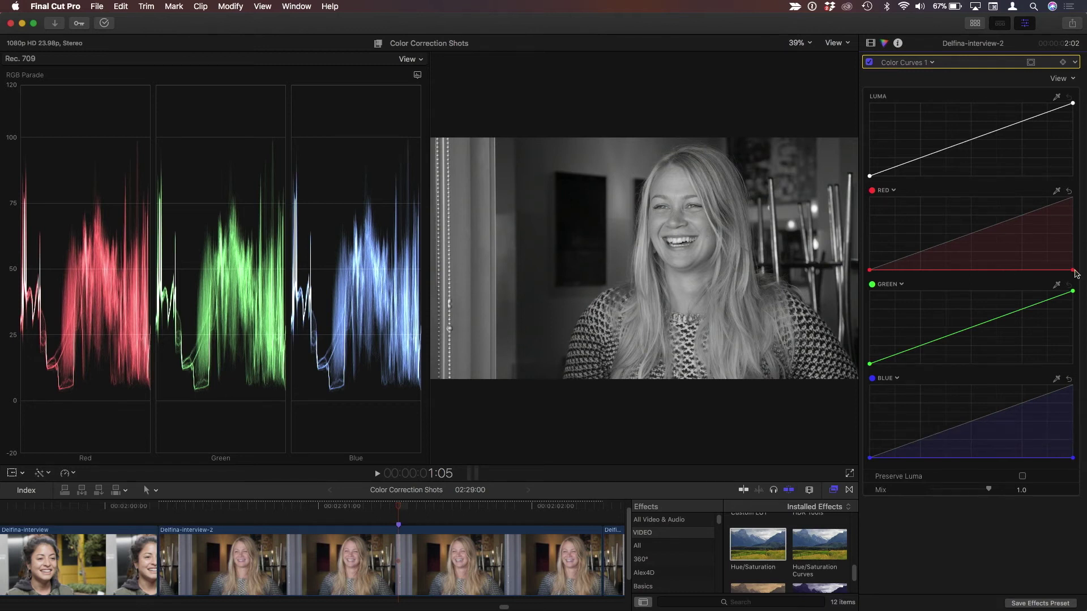
left_click_drag(1074, 273, 1074, 198)
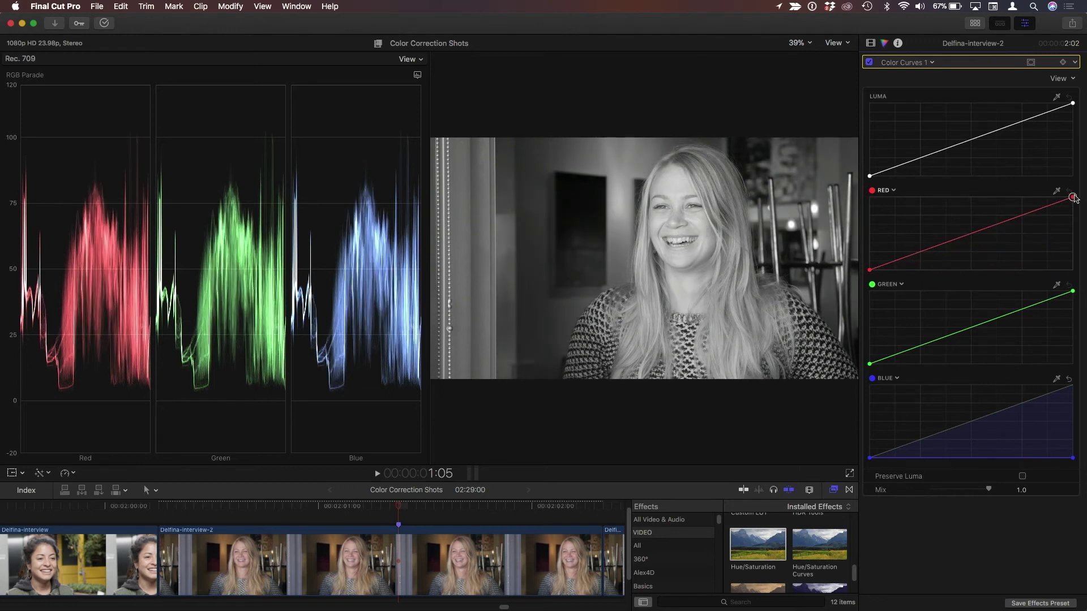
left_click_drag(1072, 197, 1073, 269)
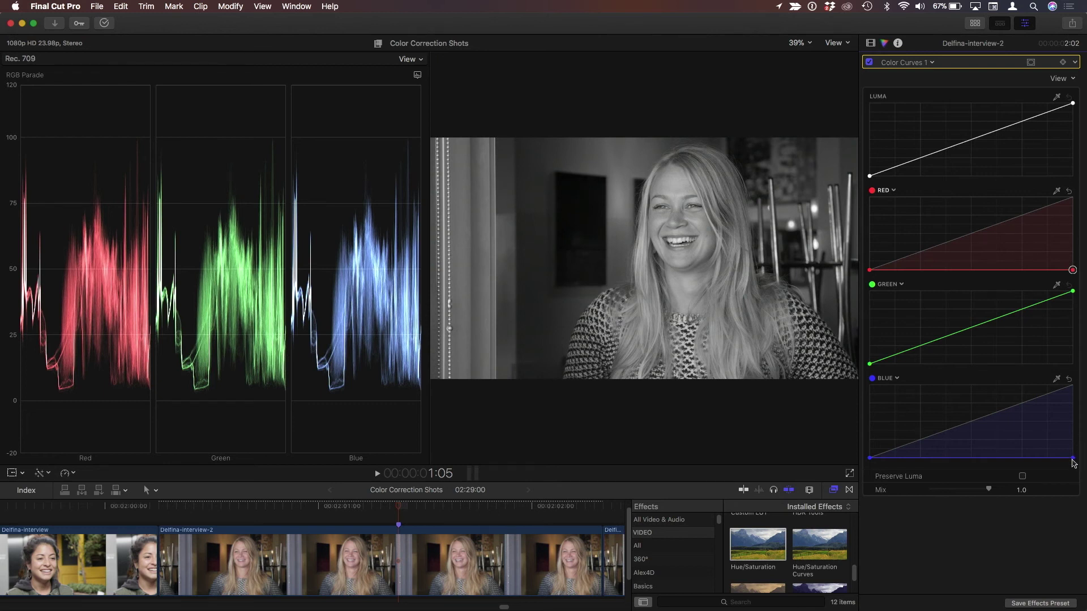
mouse_move(1074, 463)
left_mouse_down()
mouse_move(1081, 410)
mouse_move(1078, 461)
left_mouse_up()
Add two Green curve points, darkening the shadows and lifting the upper point for brighter highlights.
mouse_move(964, 331)
left_mouse_down()
mouse_move(964, 316)
mouse_move(964, 325)
left_mouse_up()
left_click_drag(910, 347, 910, 354)
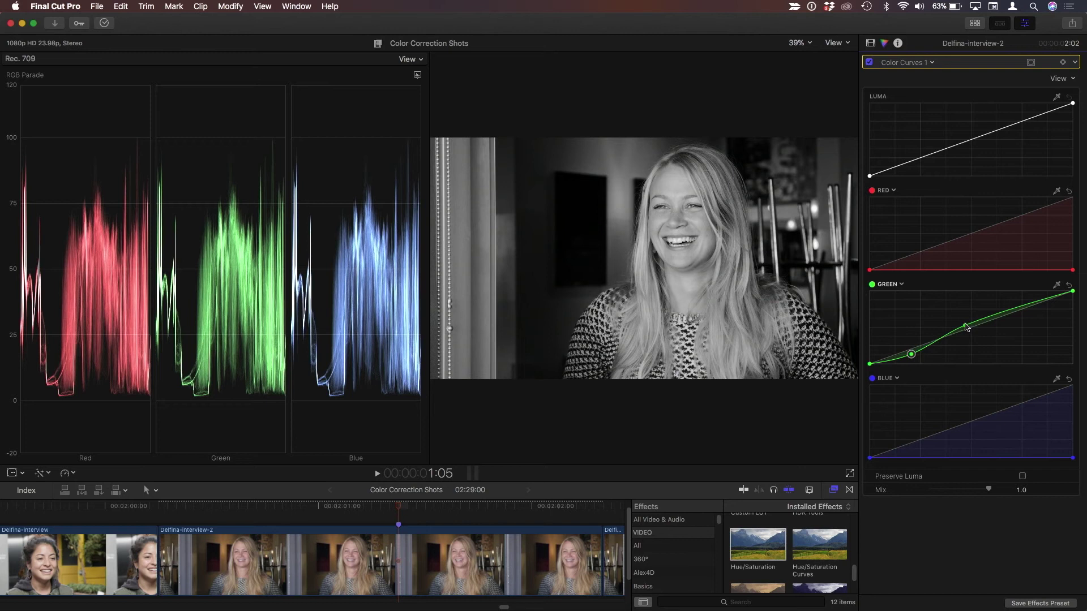
left_click_drag(964, 325, 1001, 309)
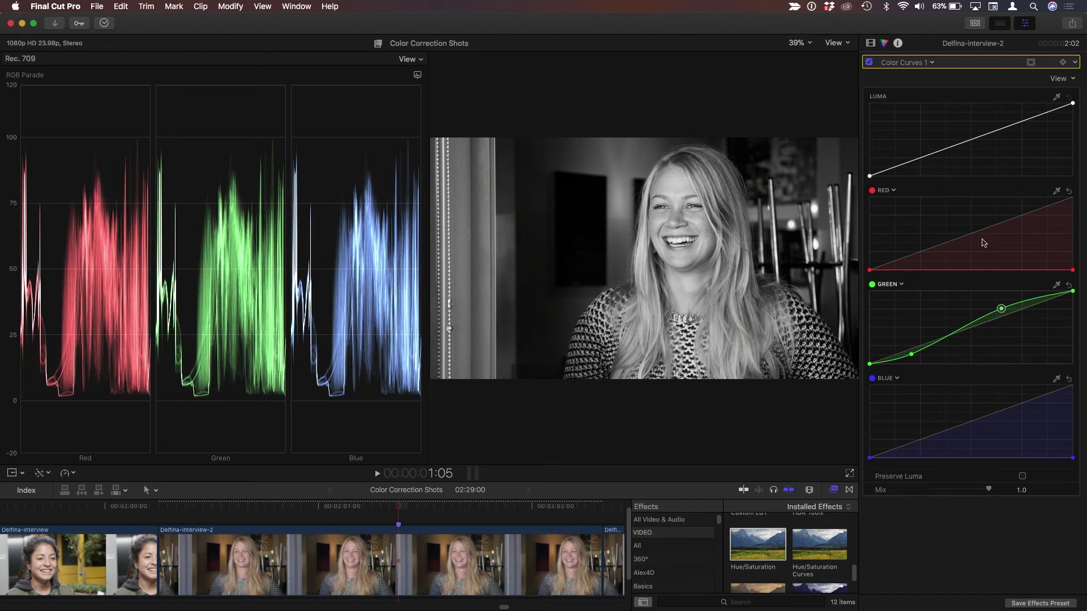
Add Color Curves 2, lift a Blue midtone point and lower a Red midtone point slightly.
left_click(927, 62)
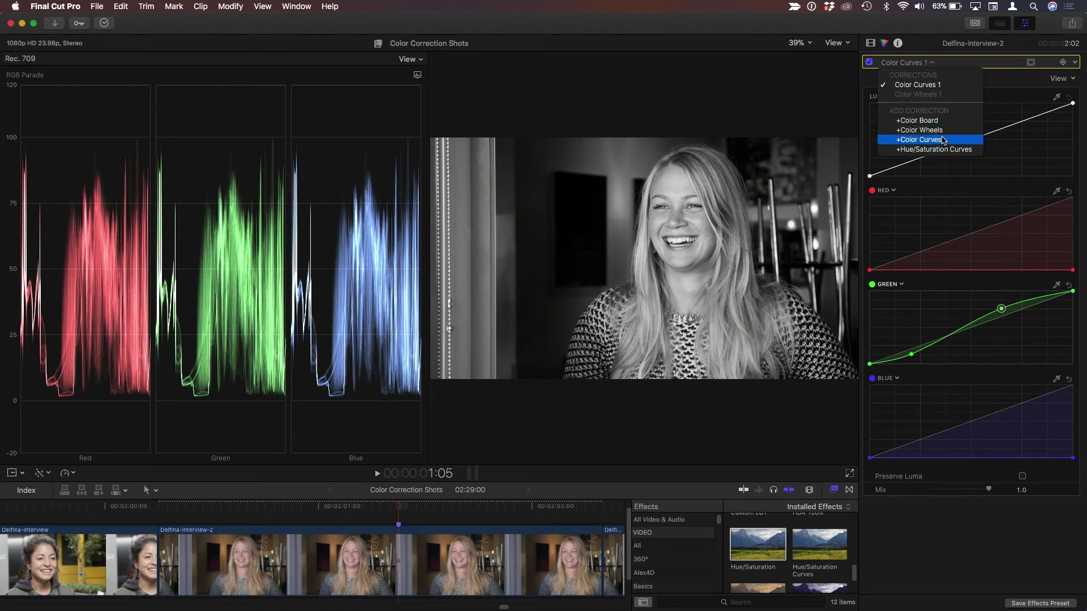
left_click(919, 140)
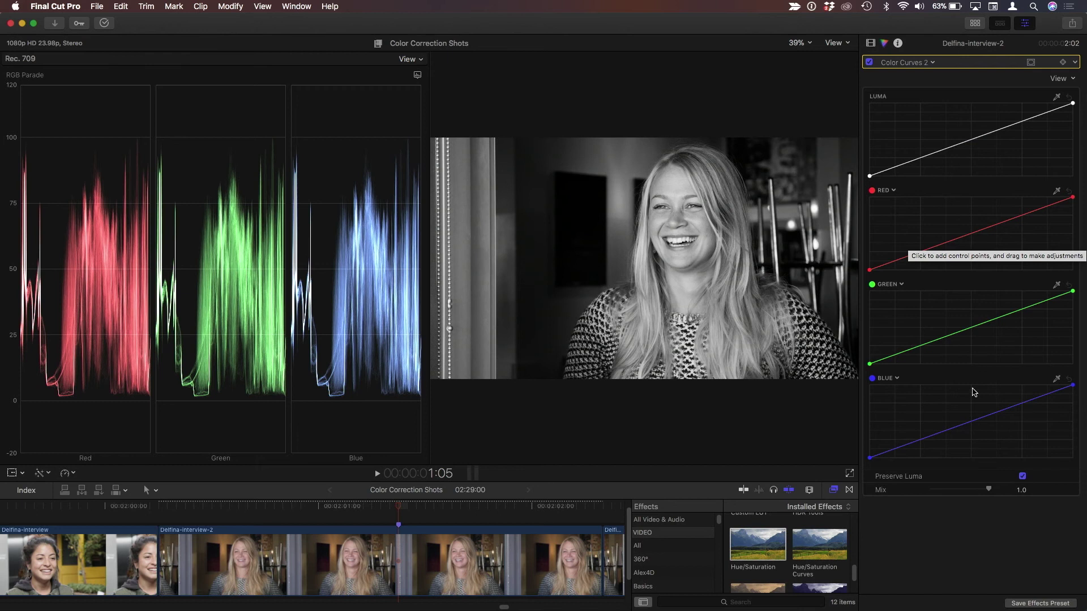
left_click_drag(973, 425, 972, 416)
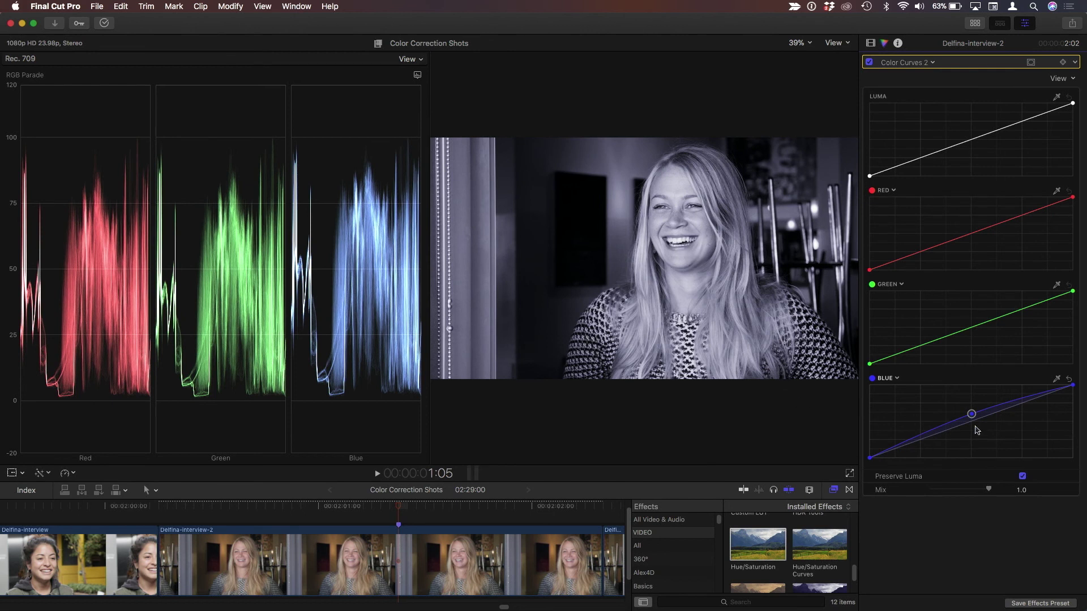
left_click_drag(972, 417, 972, 418)
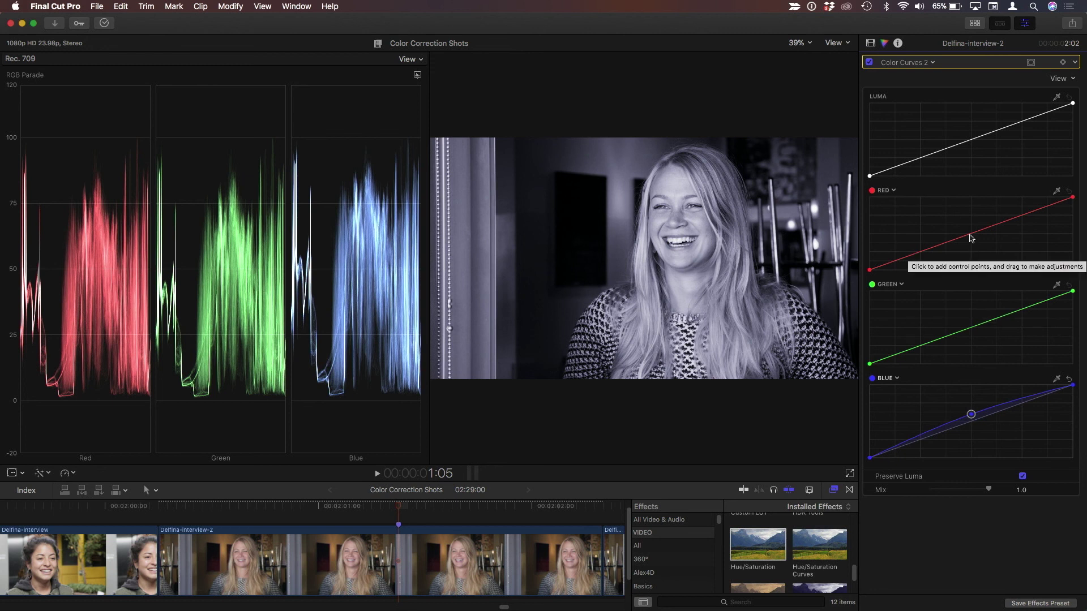
left_click_drag(970, 235, 970, 239)
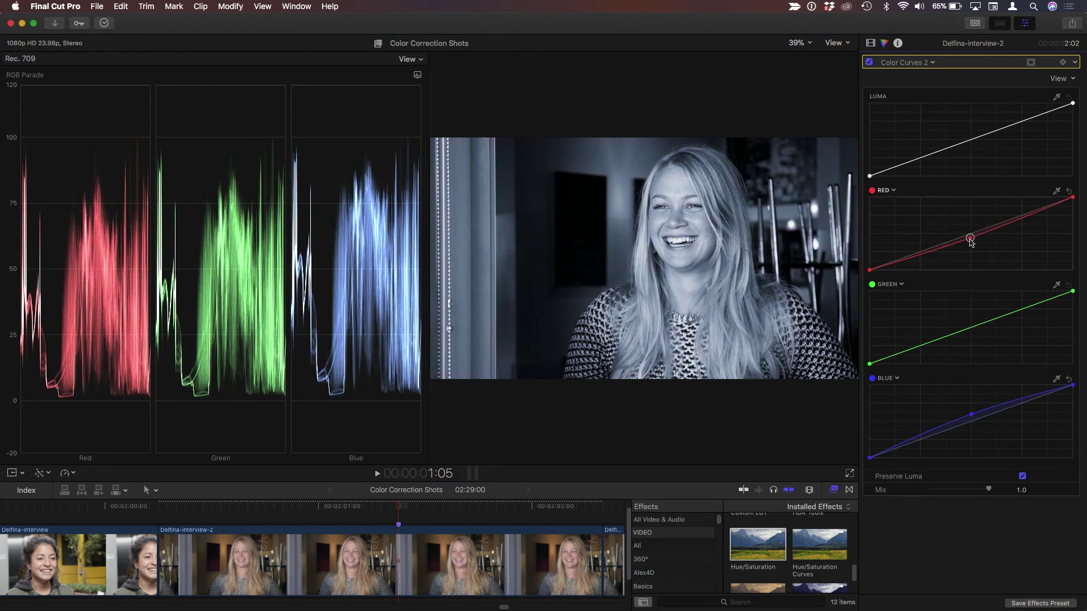